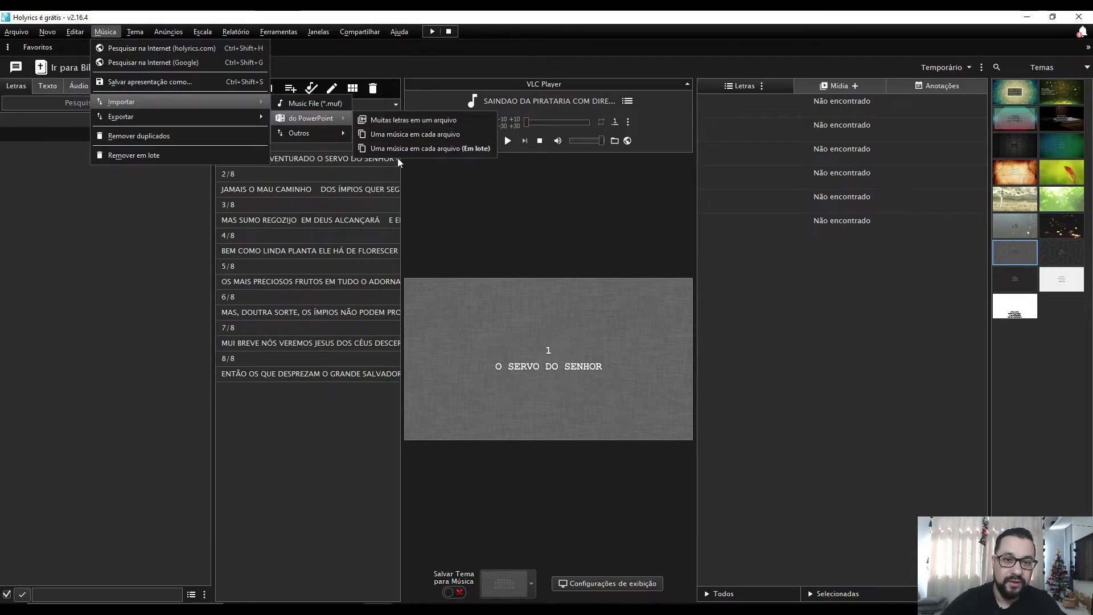
# Load all PowerPoint files from the SLIDES SALMOS E HINO folder into a batch import with one song per file.
pyautogui.click(442, 148)
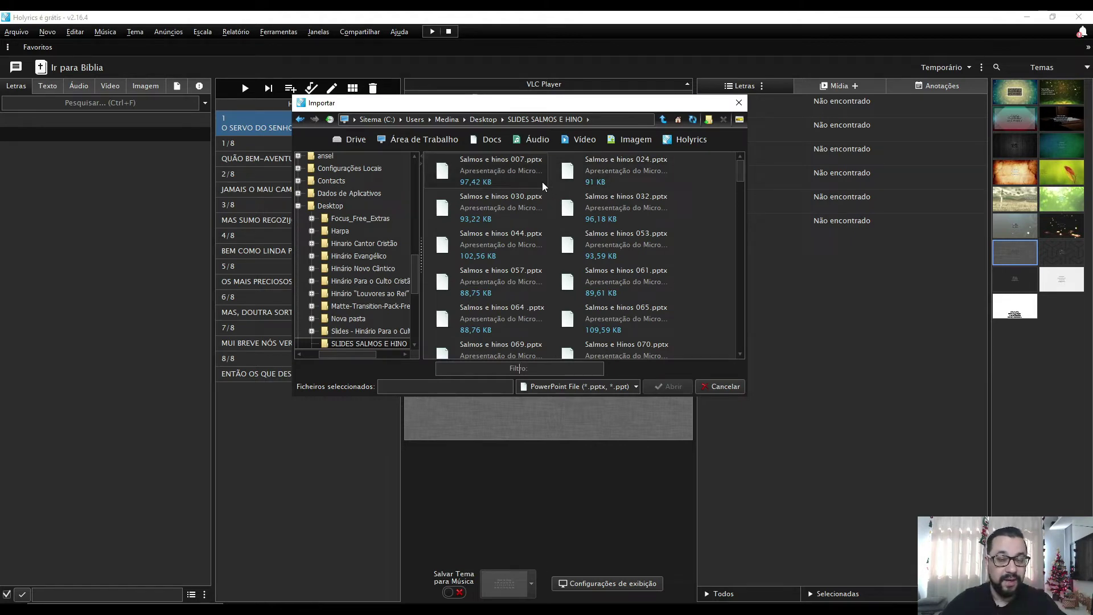
pyautogui.click(527, 172)
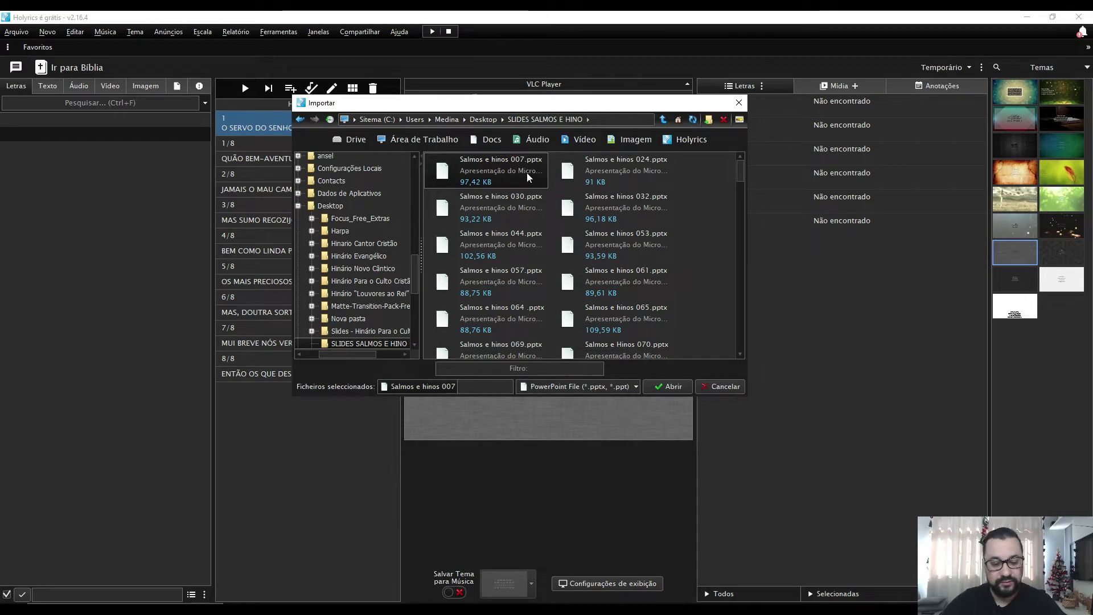
pyautogui.hotkey('ctrl', 'a')
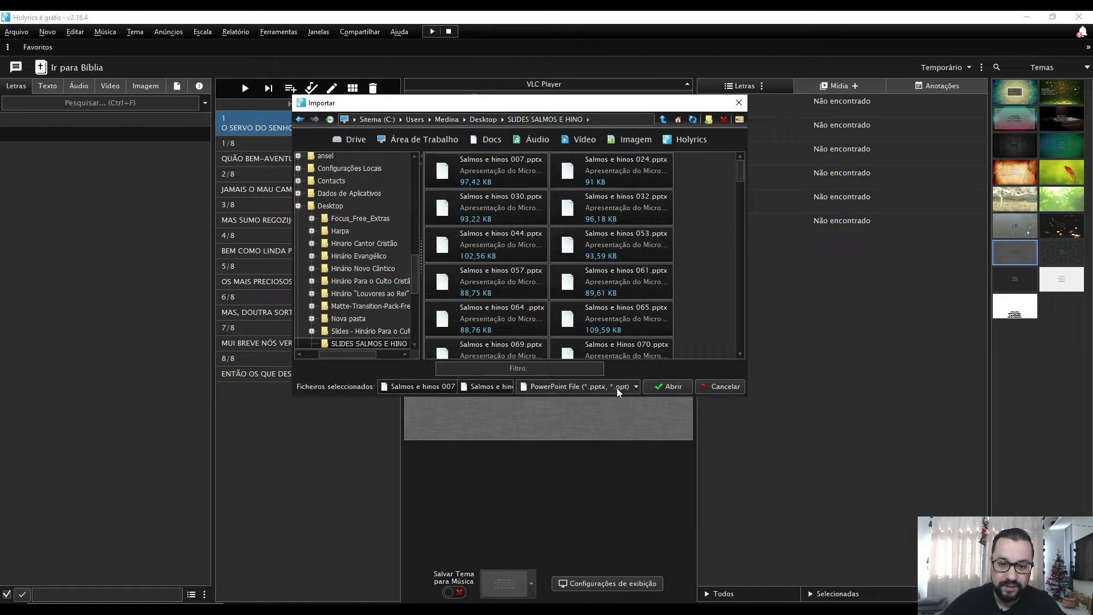
pyautogui.click(640, 387)
pyautogui.click(637, 385)
pyautogui.click(637, 385)
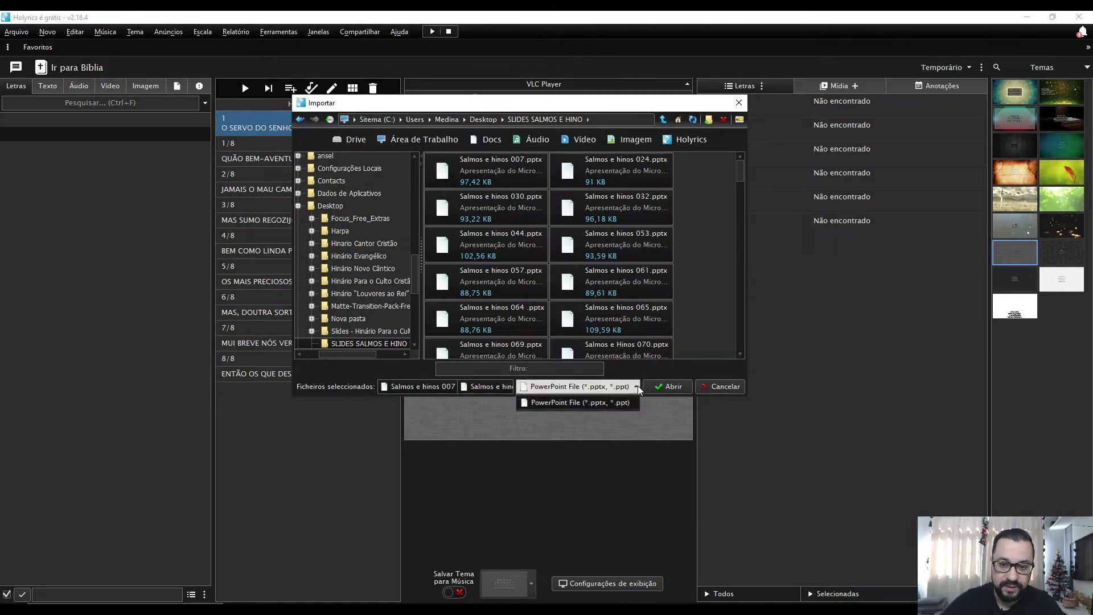
pyautogui.click(667, 387)
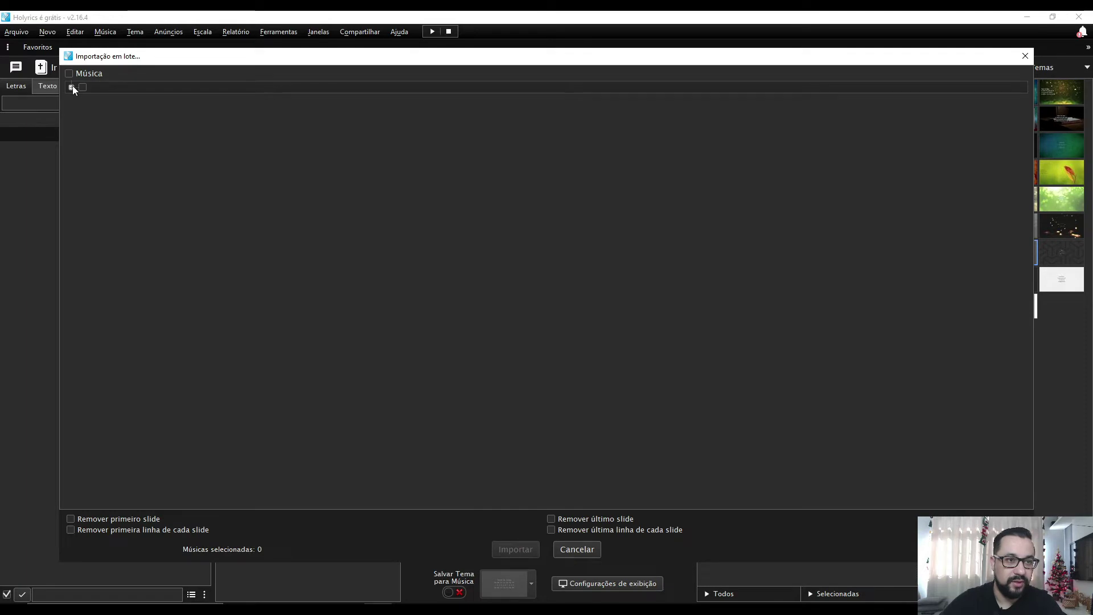
# Select every song in the batch import list and import them all.
pyautogui.click(71, 73)
pyautogui.click(72, 86)
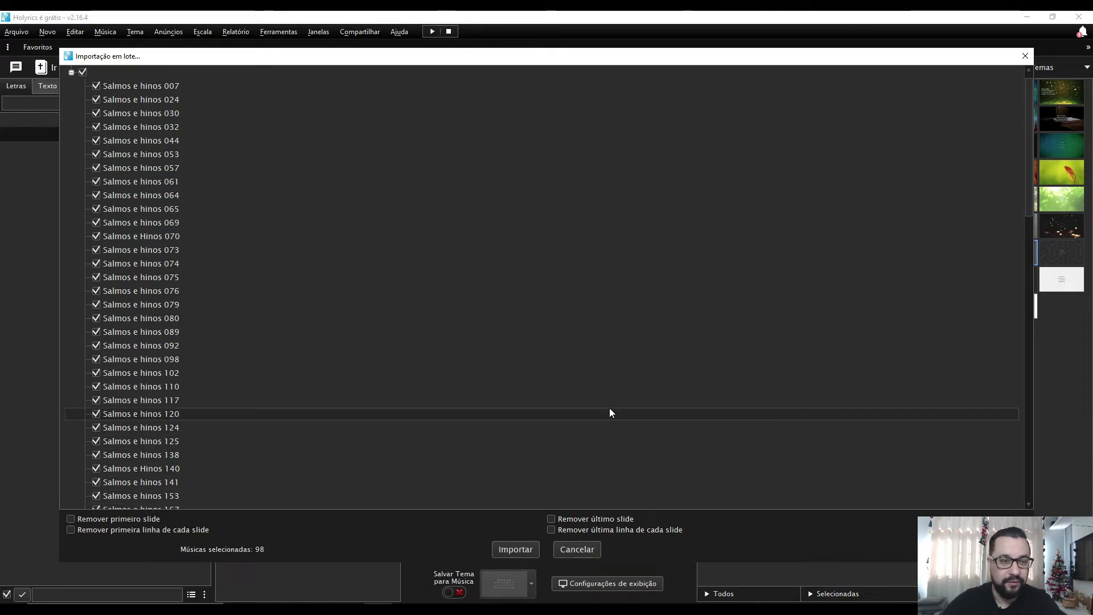
pyautogui.click(520, 550)
pyautogui.click(525, 325)
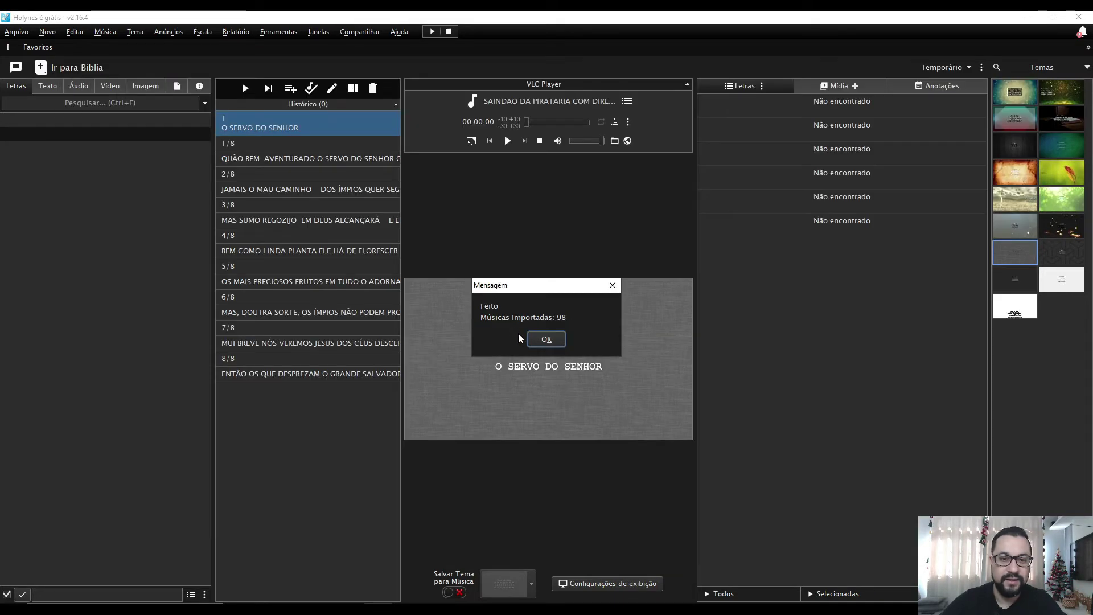
pyautogui.click(547, 339)
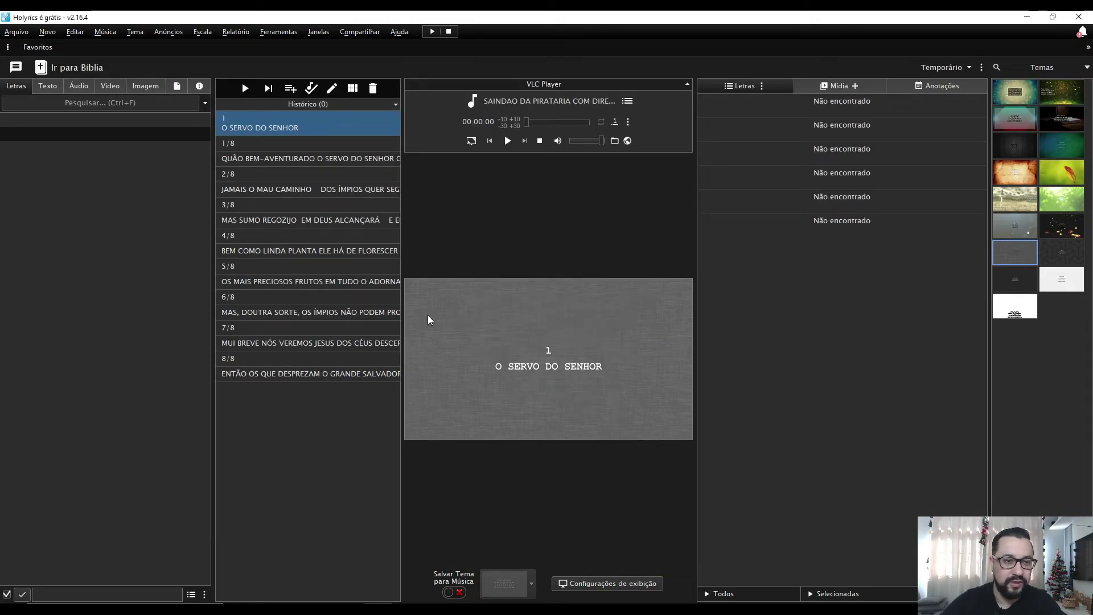
# Examine the imported songs by opening Salmos e hinos 007 and 032 and looking through the whole list.
pyautogui.click(63, 146)
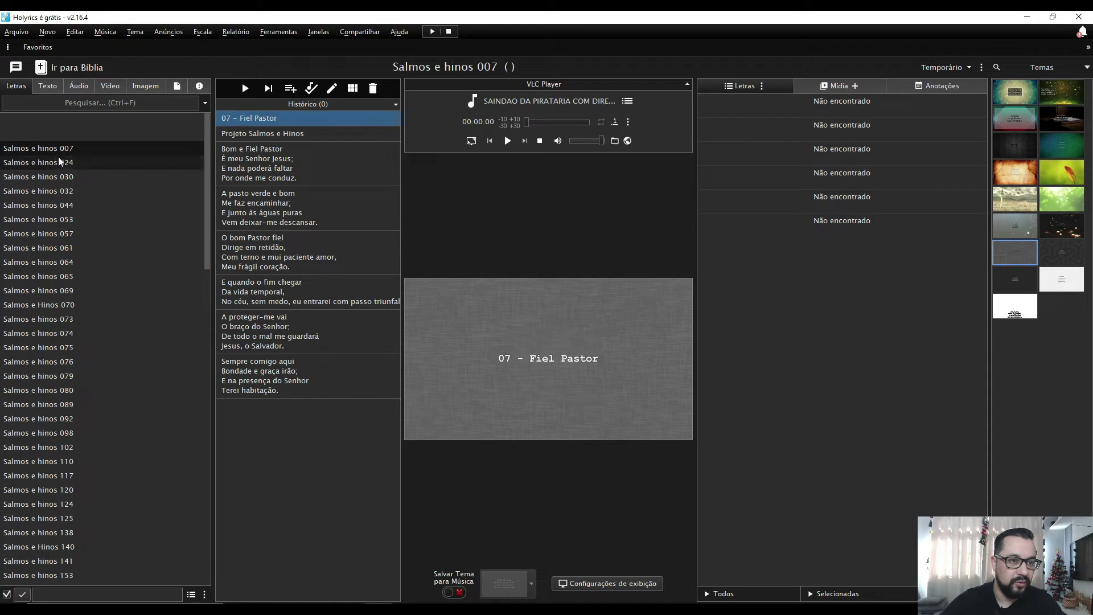
pyautogui.scroll(-1, 66, 162)
pyautogui.click(69, 149)
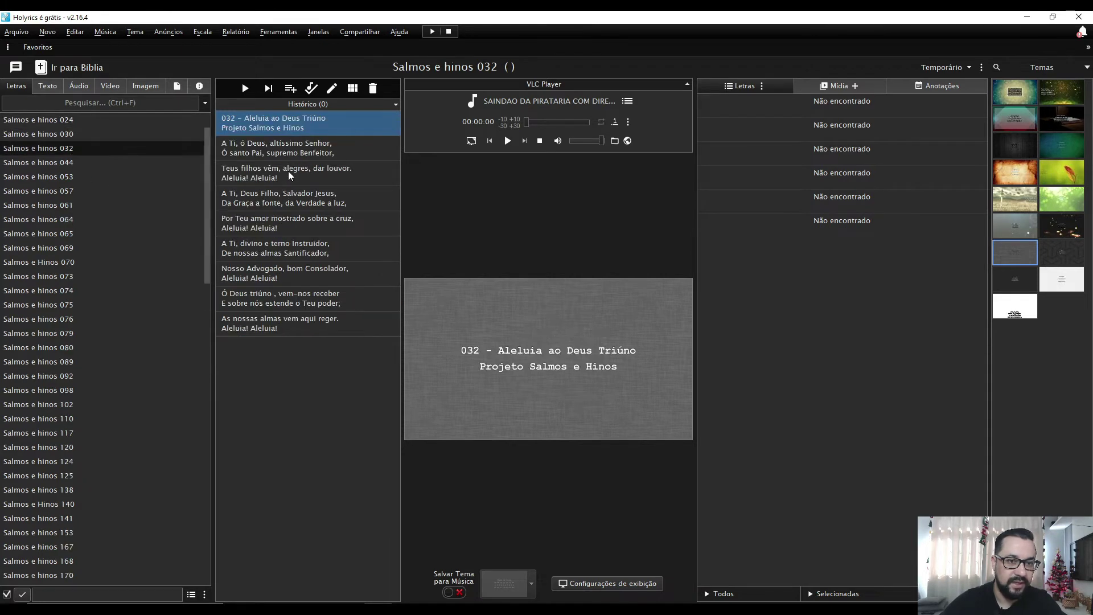
pyautogui.scroll(-5, 71, 209)
pyautogui.scroll(-14, 72, 210)
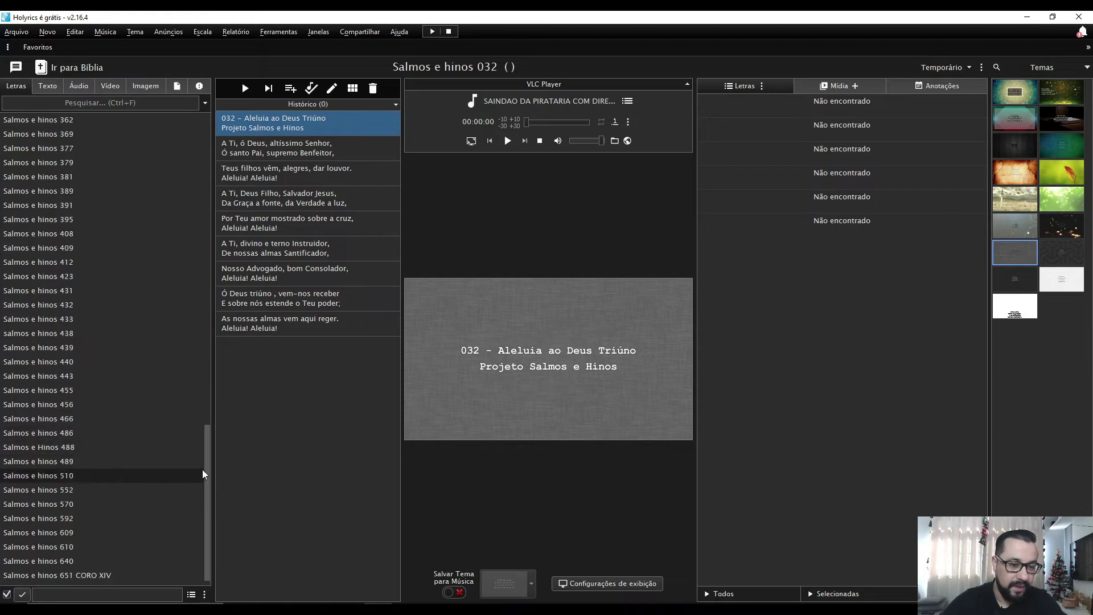
pyautogui.moveTo(207, 469); pyautogui.dragTo(198, 162)
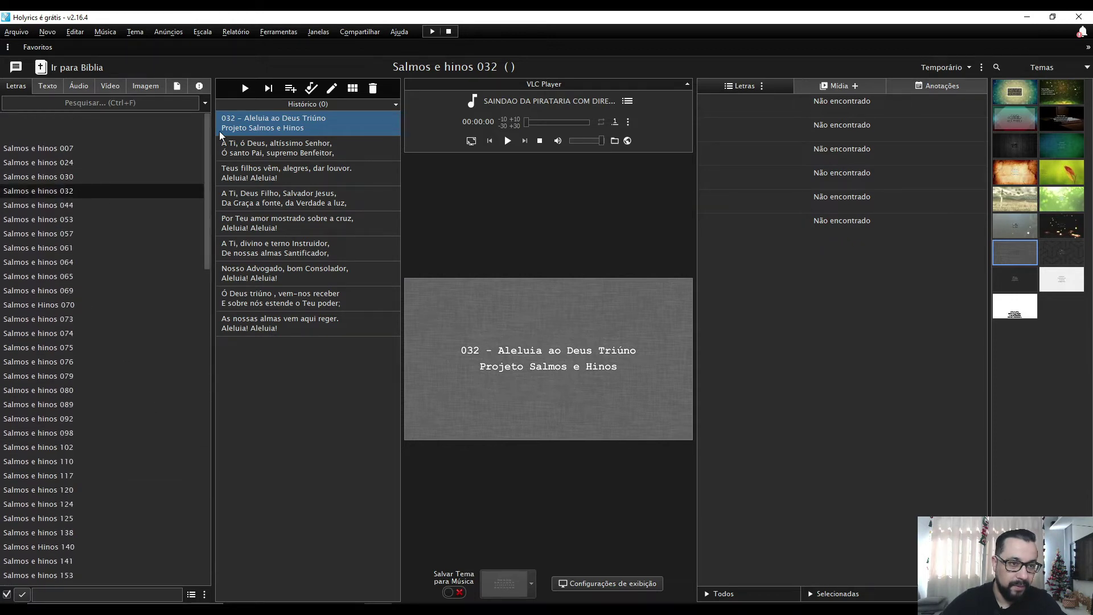
pyautogui.scroll(1, 70, 137)
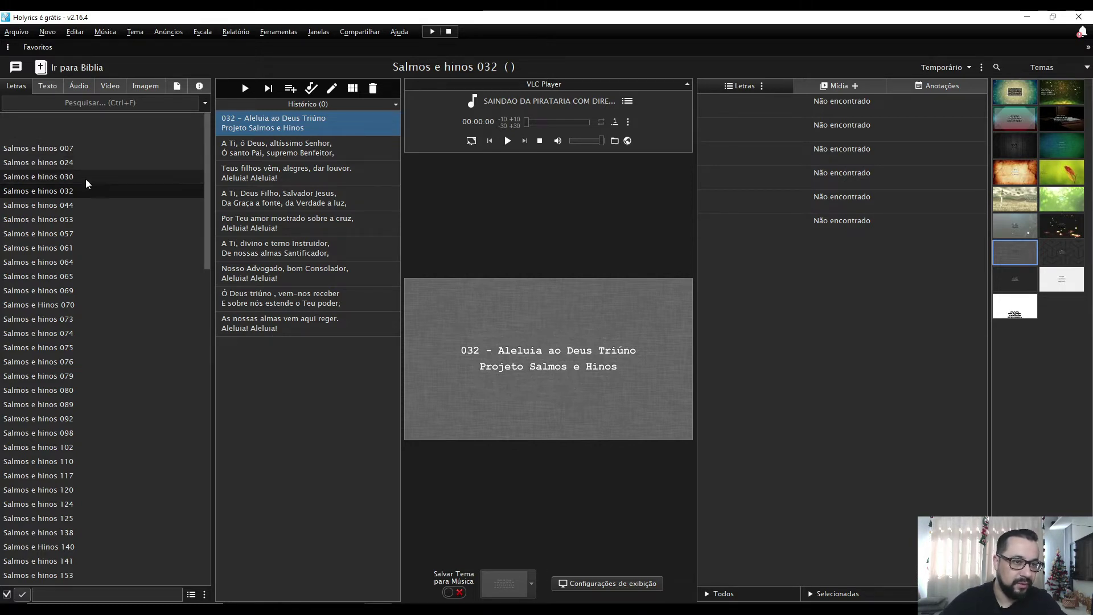
pyautogui.scroll(-12, 85, 179)
pyautogui.scroll(-9, 85, 179)
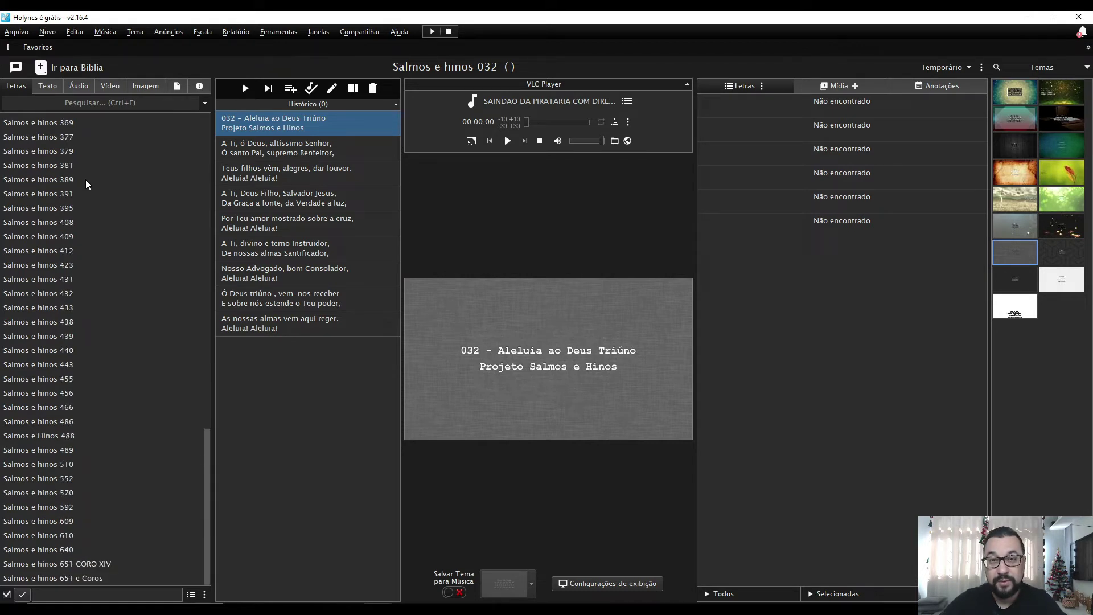
pyautogui.scroll(15, 85, 179)
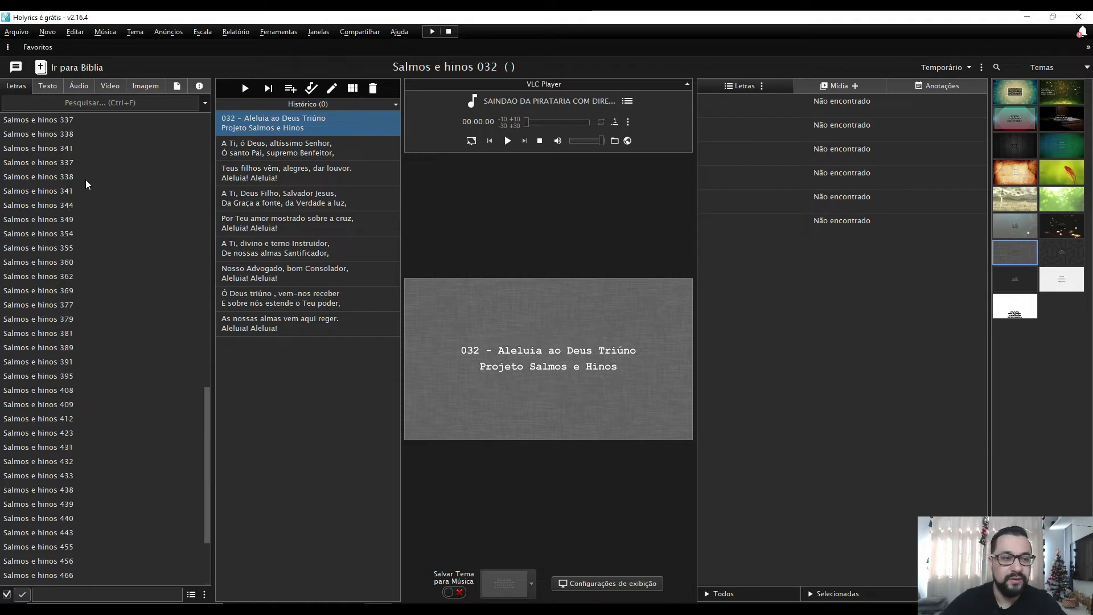
pyautogui.scroll(5, 86, 181)
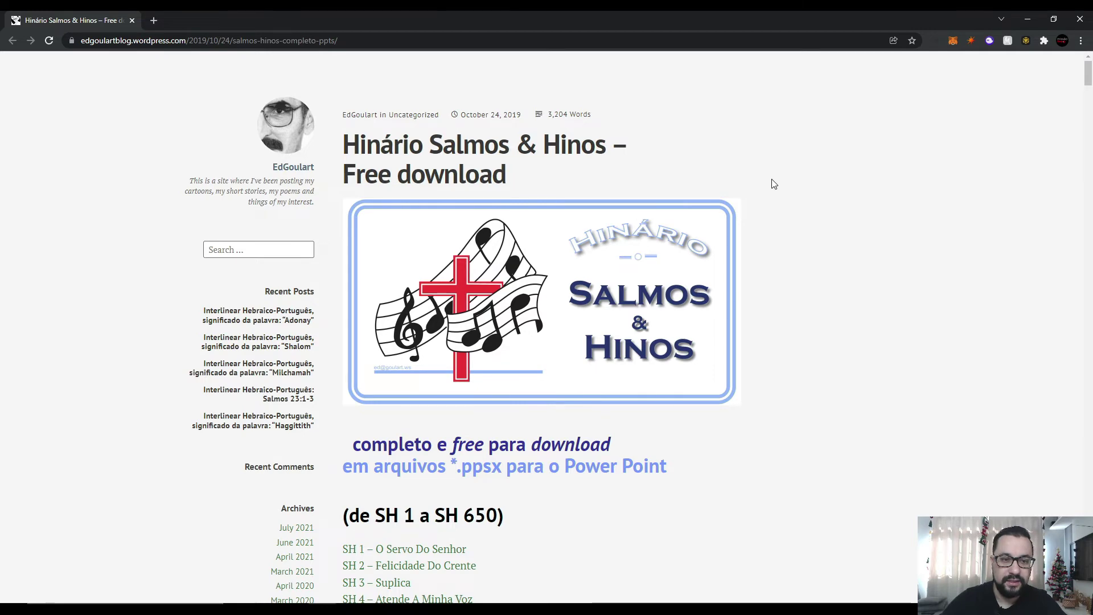
# Switch to the browser and review the Salmos & Hinos download page, noting the SH 1 a SH 650 heading.
pyautogui.scroll(-2, 774, 184)
pyautogui.scroll(-1, 774, 184)
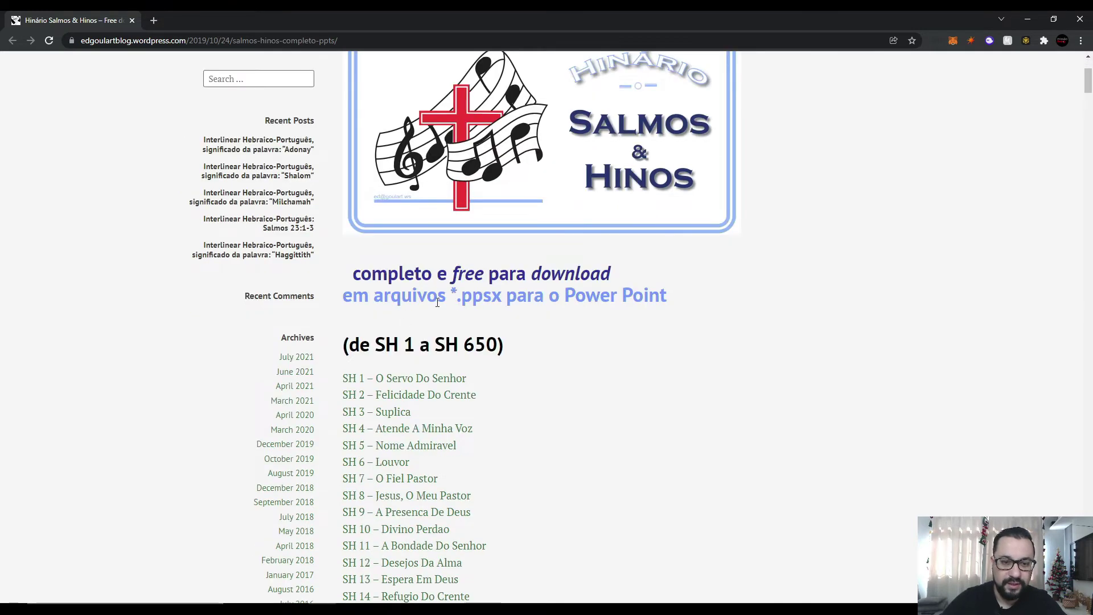
pyautogui.moveTo(368, 348); pyautogui.dragTo(447, 343)
pyautogui.click(468, 334)
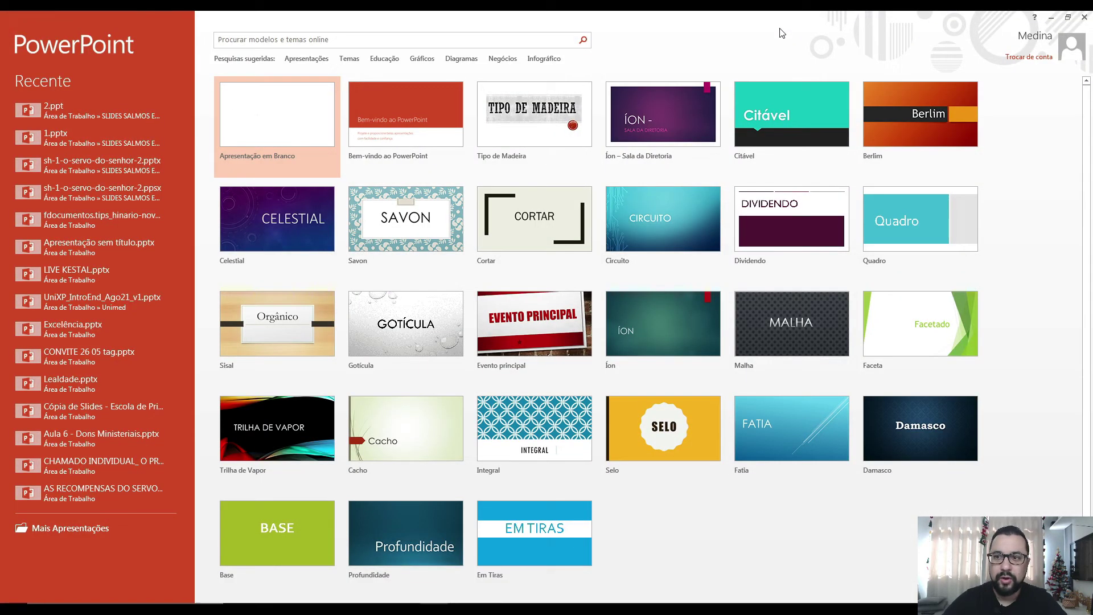
# Switch to PowerPoint, open the downloaded hymn file d.ppsx and enable editing.
pyautogui.click(281, 124)
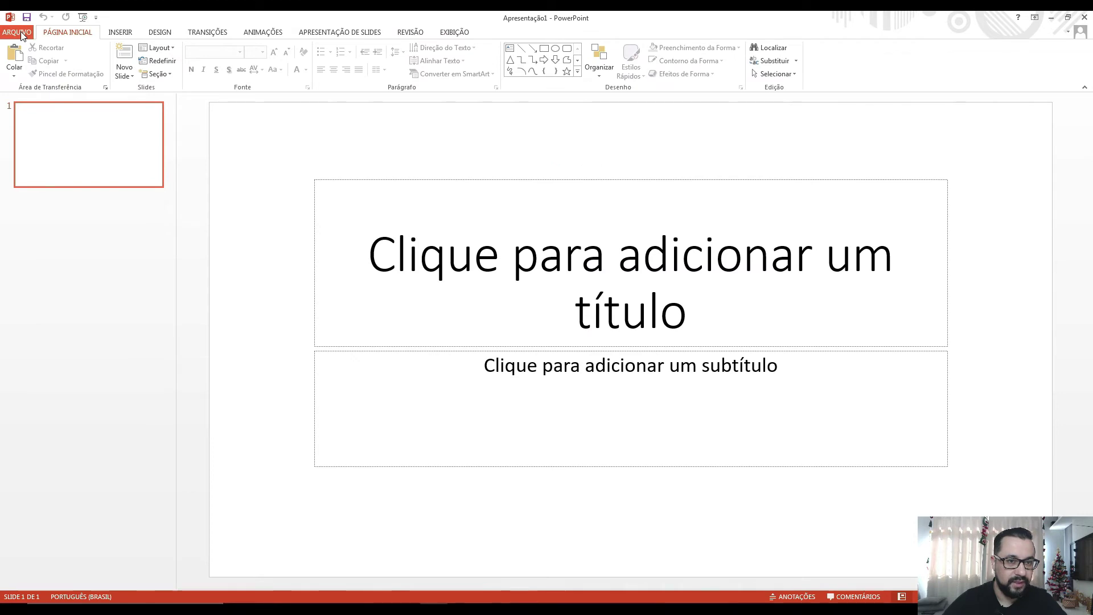
pyautogui.click(17, 32)
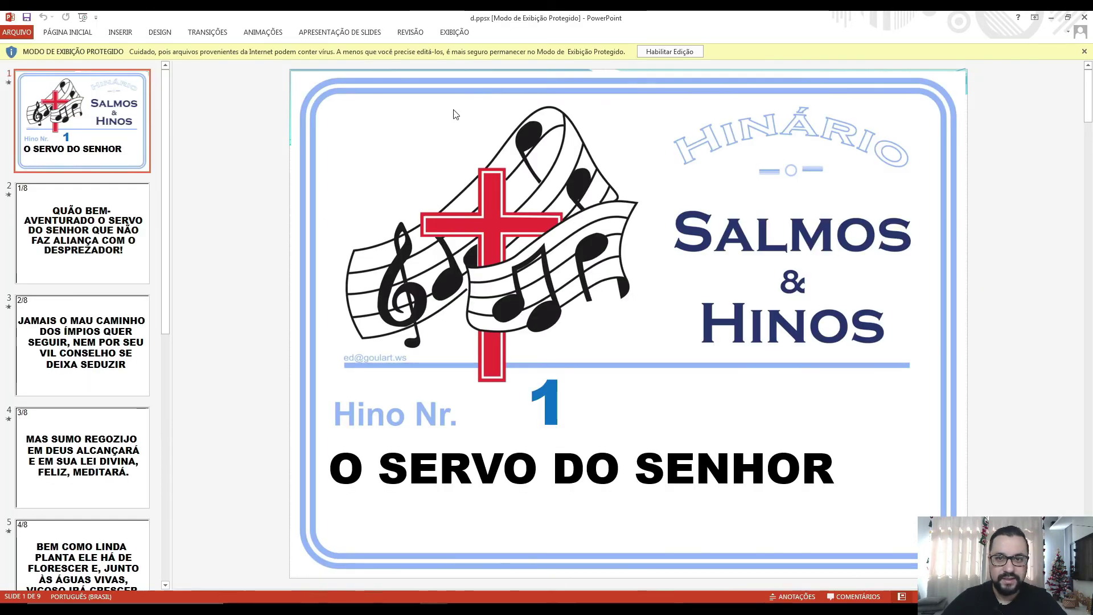
pyautogui.click(678, 52)
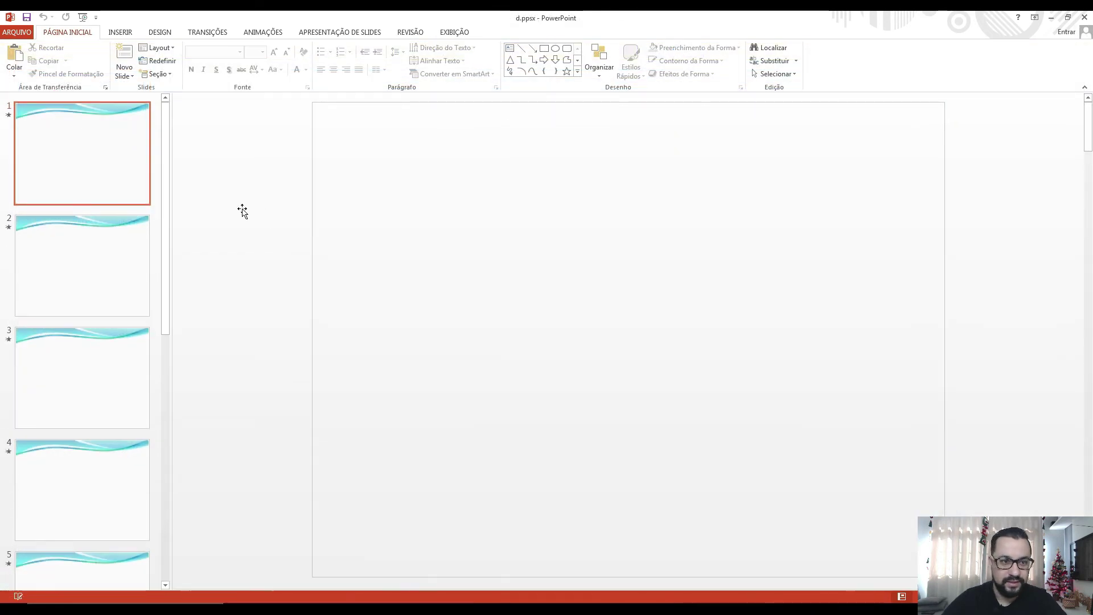
# Look through the hymn's slides and delete the title slide.
pyautogui.click(100, 259)
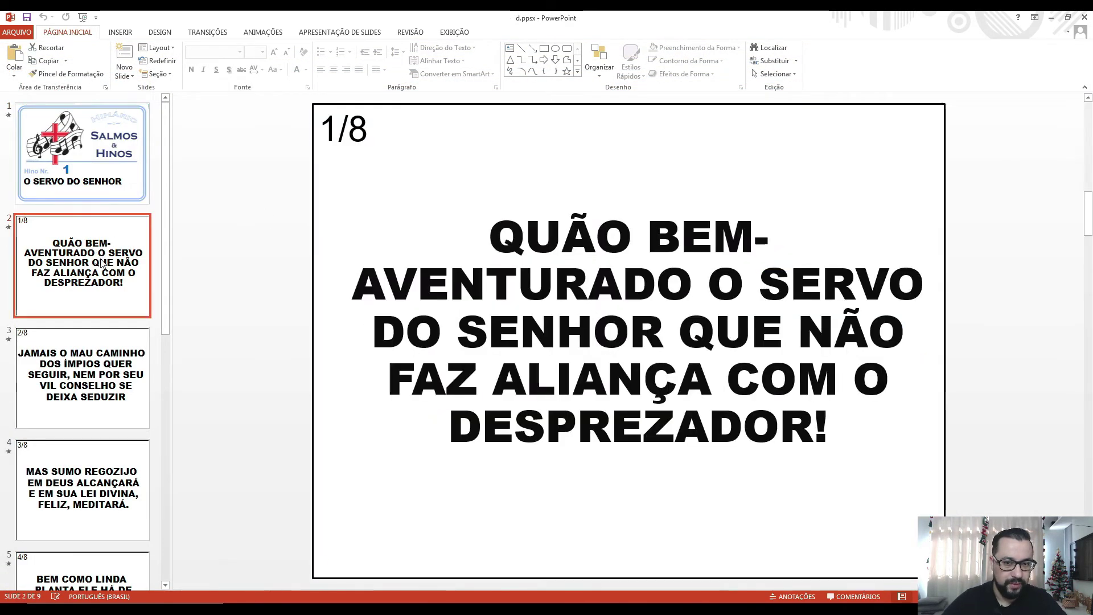
pyautogui.scroll(-3, 103, 264)
pyautogui.scroll(-2, 106, 268)
pyautogui.scroll(8, 103, 261)
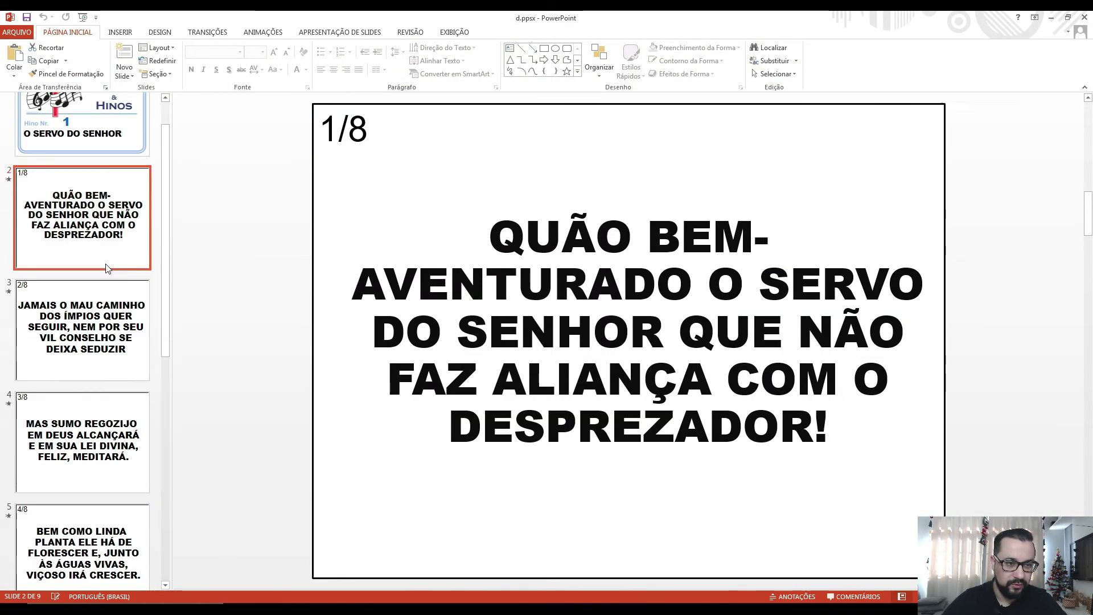
pyautogui.click(75, 183)
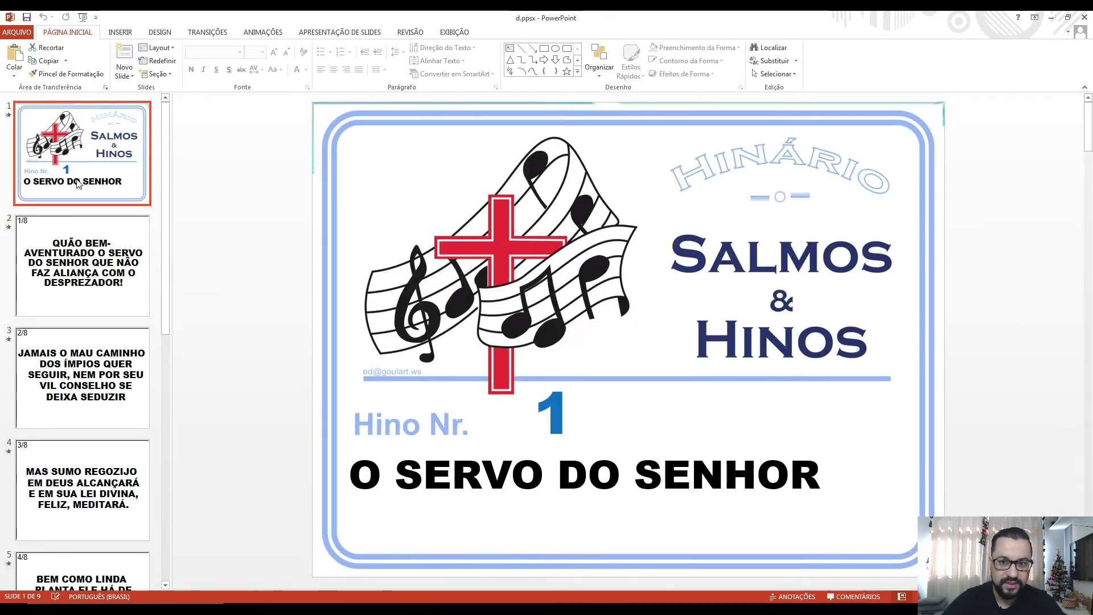
pyautogui.press('Delete')
# Remove the counters 1/8, 2/8 and 3/8 from the first three lyric slides.
pyautogui.click(363, 138)
pyautogui.tripleClick(364, 138)
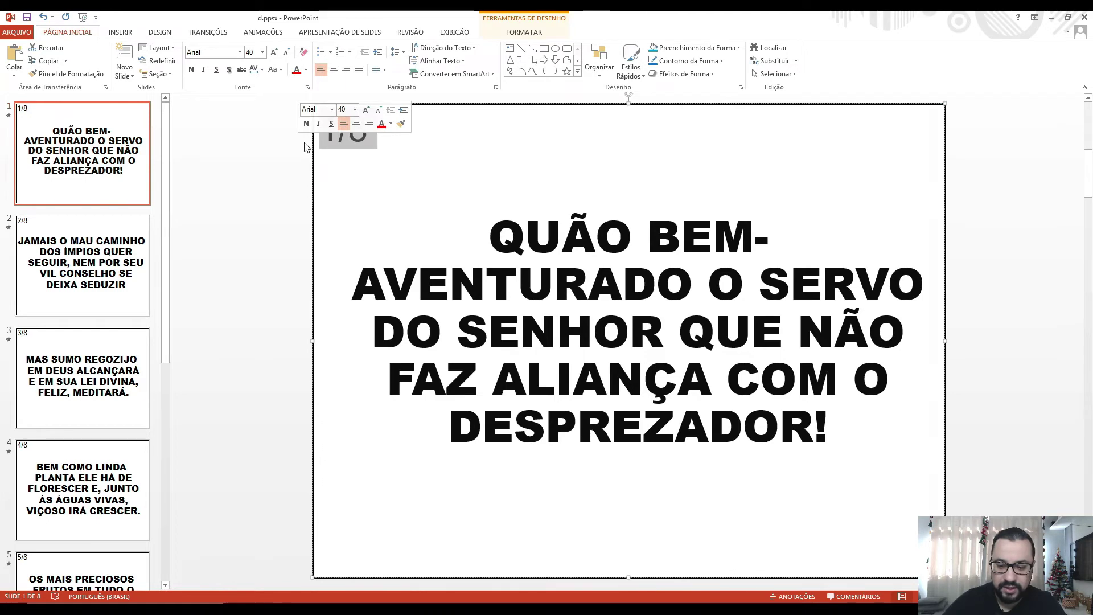
pyautogui.press('Delete')
pyautogui.click(82, 239)
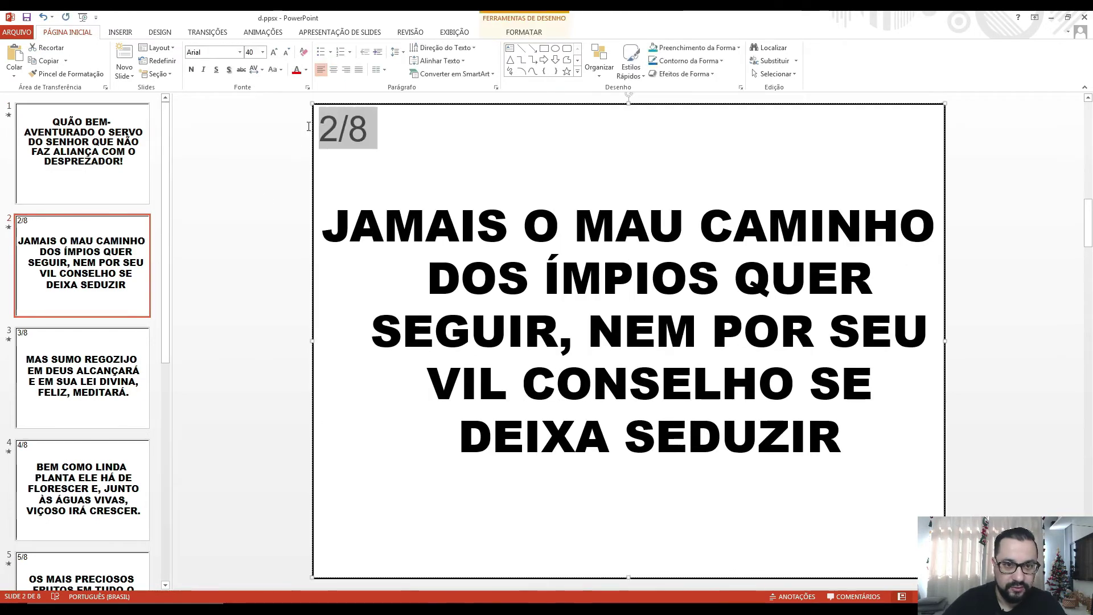
pyautogui.press('Down')
pyautogui.tripleClick(341, 128)
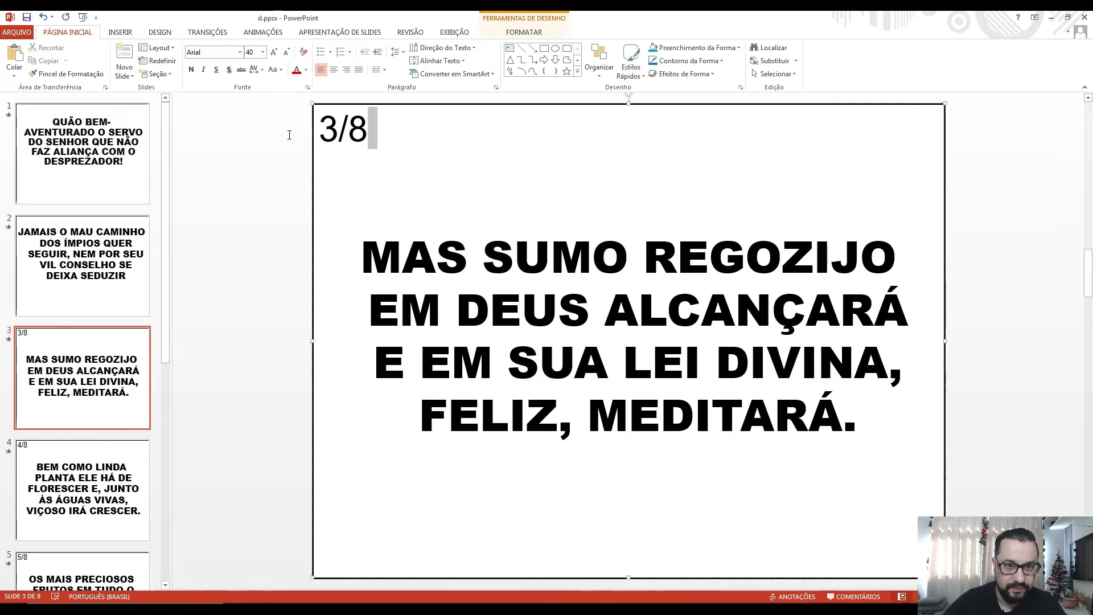
pyautogui.press('Delete')
# Remove the slide counters from lyric slides 4, 5 and 6.
pyautogui.scroll(-5, 83, 313)
pyautogui.click(83, 416)
pyautogui.moveTo(378, 130); pyautogui.dragTo(319, 129)
pyautogui.press('Delete')
pyautogui.click(82, 302)
pyautogui.press('Delete')
pyautogui.click(124, 190)
pyautogui.press('Delete')
# Remove the counters 7/8 and 8/8 from the last two lyric slides.
pyautogui.scroll(-2, 96, 264)
pyautogui.click(85, 410)
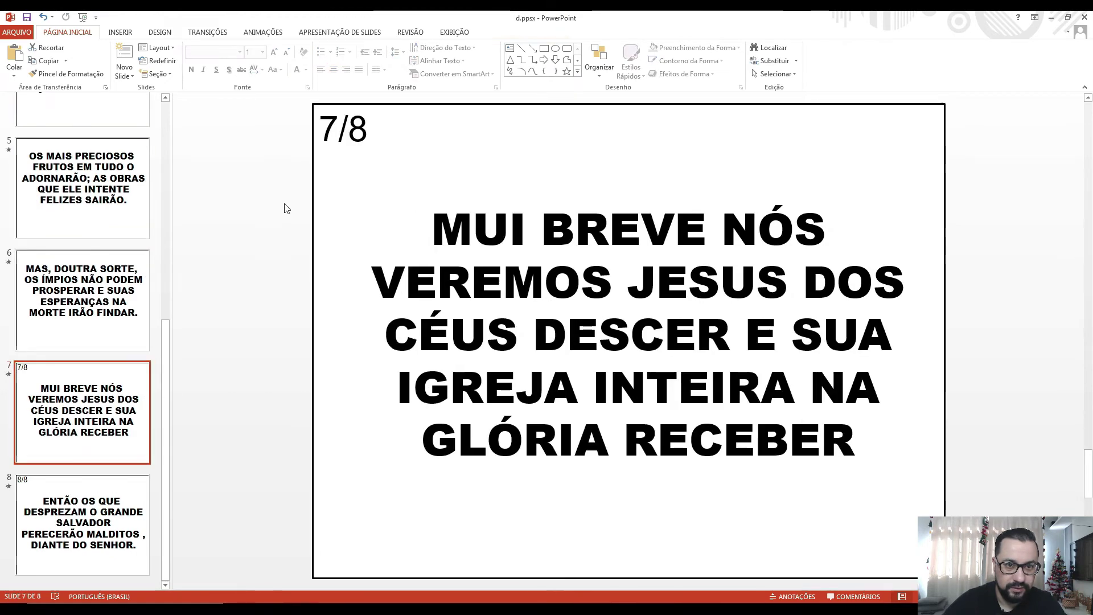
pyautogui.press('Delete')
pyautogui.moveTo(370, 133); pyautogui.dragTo(270, 139)
pyautogui.click(82, 523)
pyautogui.press('Delete')
pyautogui.scroll(8, 38, 101)
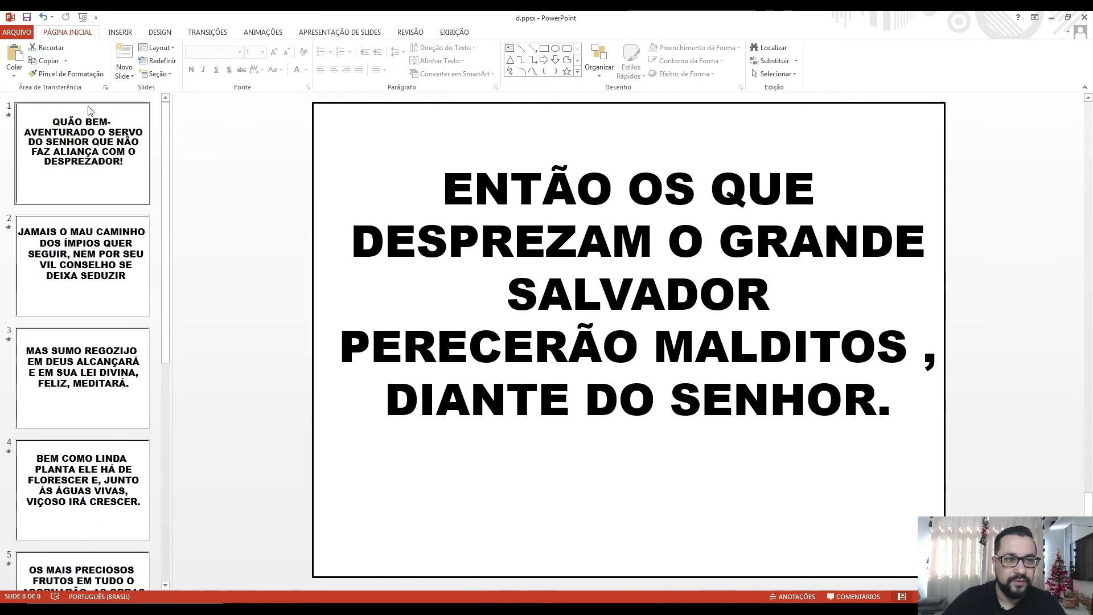
# Export the edited hymn with its file type changed to Apresentação (*.pptx).
pyautogui.click(8, 33)
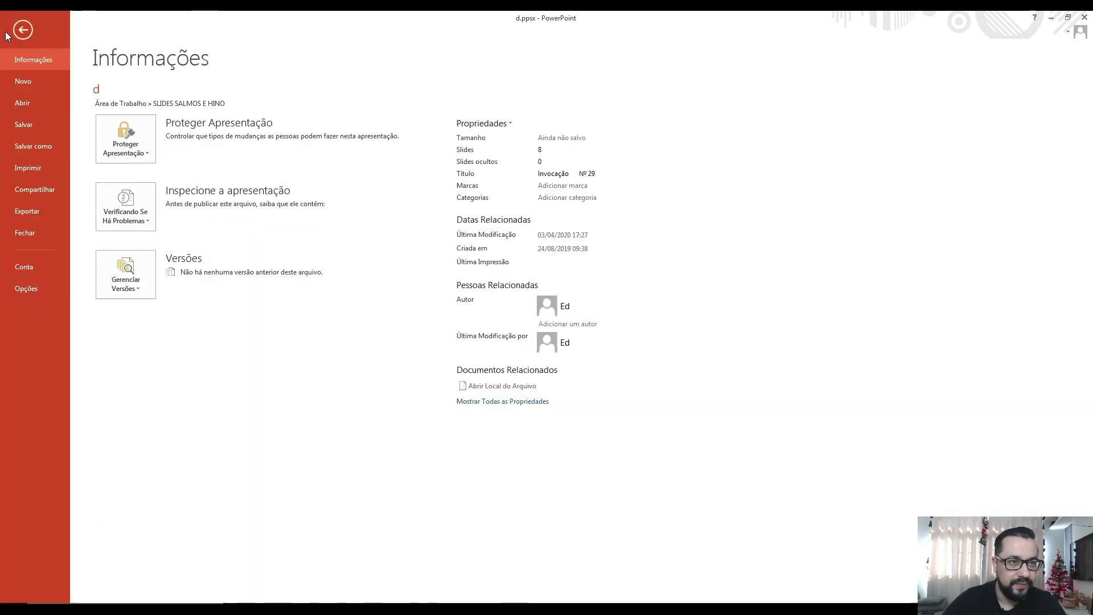
pyautogui.click(31, 212)
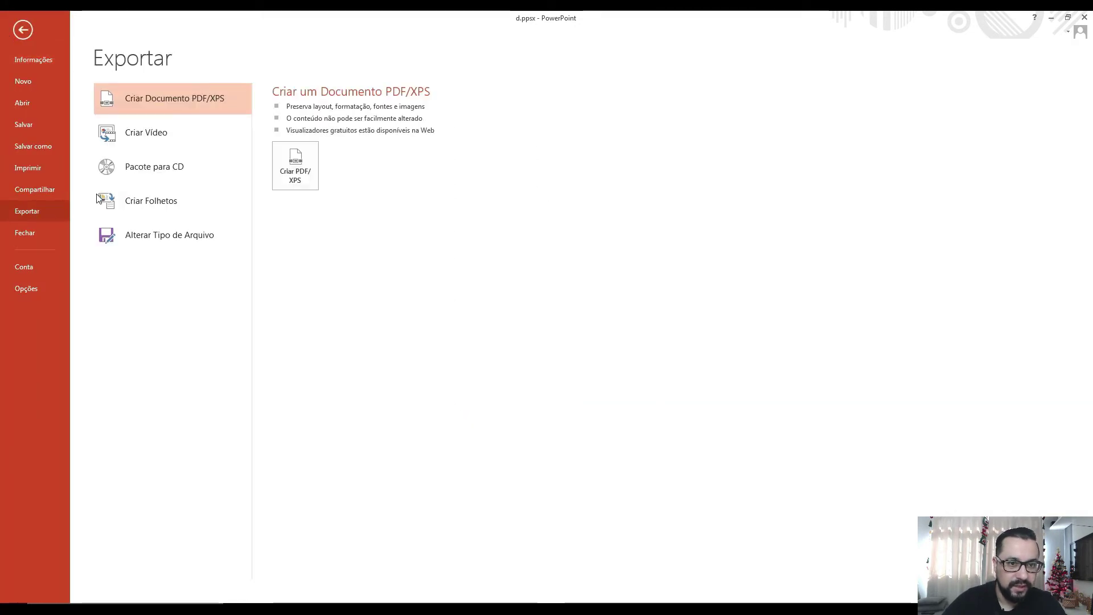
pyautogui.click(181, 245)
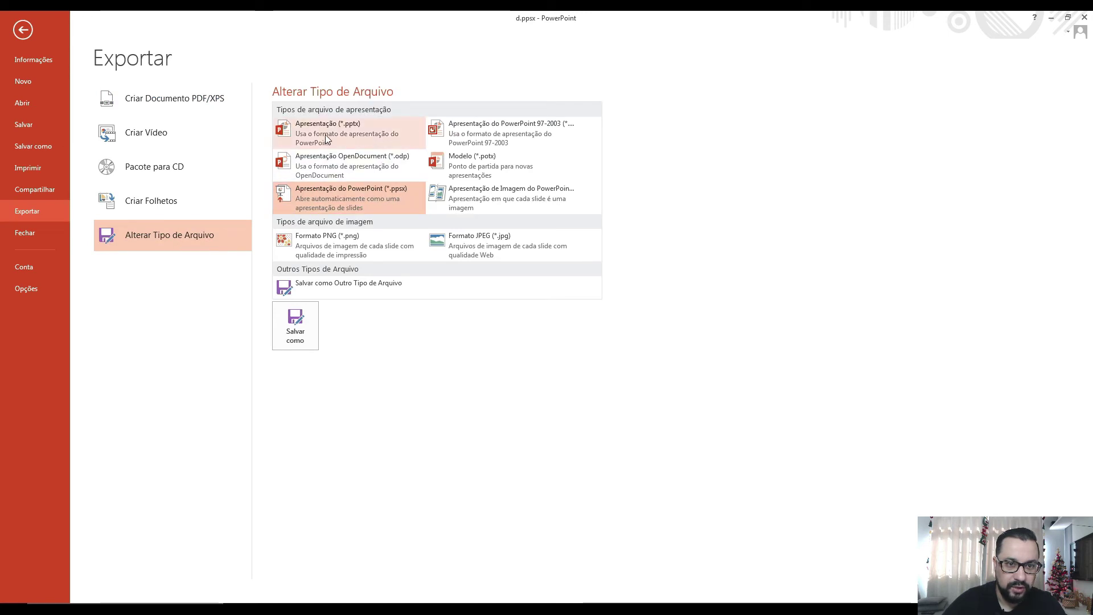
pyautogui.click(346, 132)
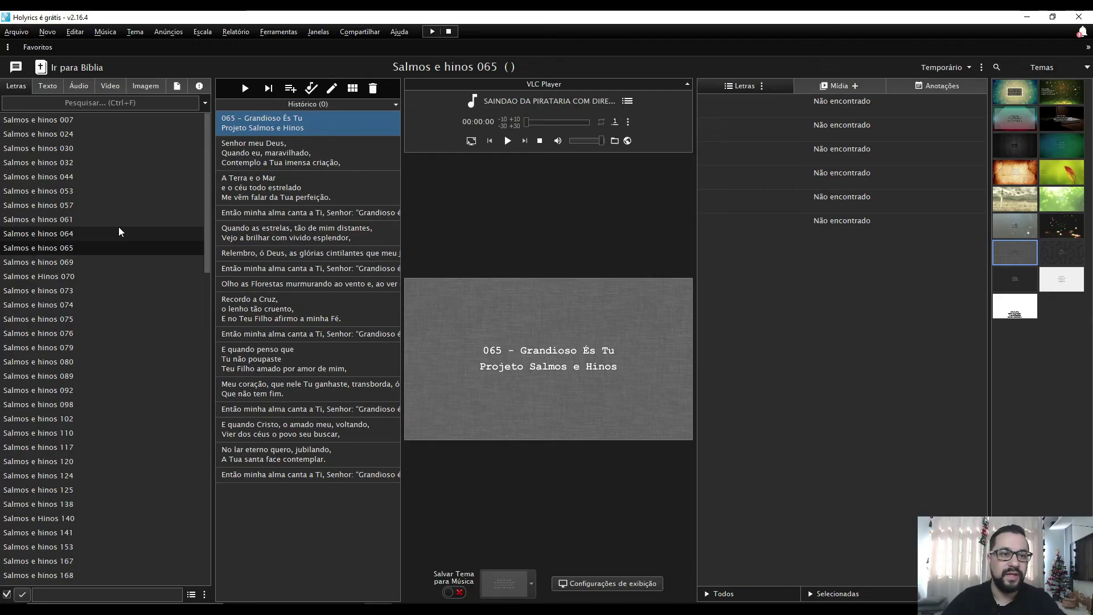
# In Holyrics, import the PowerPoint file "1 - salmos e hitnos.pptx" with the one-song-per-file option and save it as a song without a title.
pyautogui.click(110, 32)
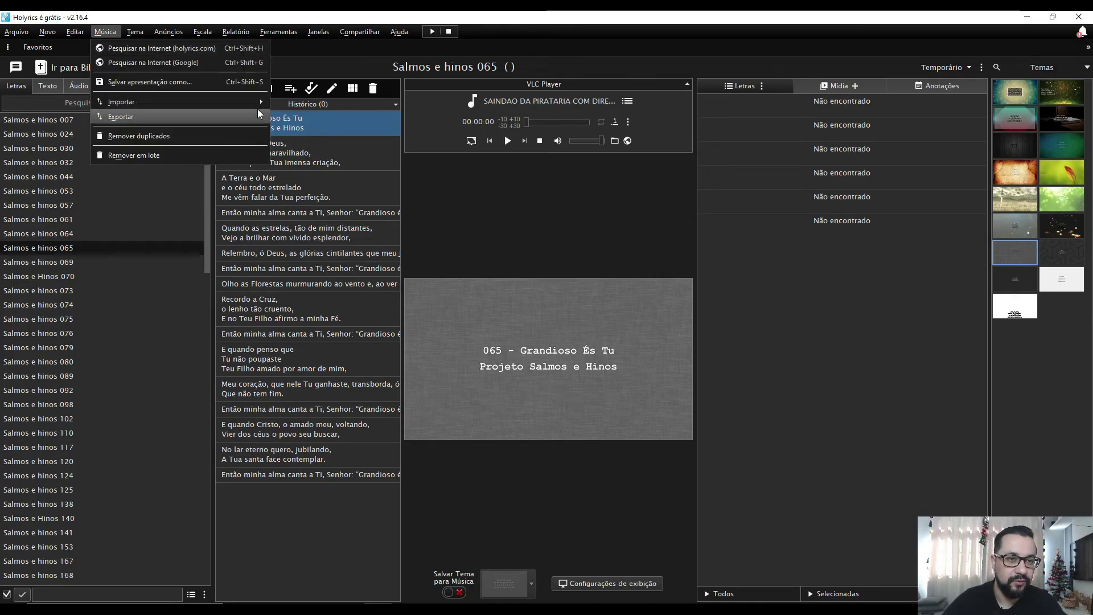
pyautogui.moveTo(258, 102)
pyautogui.moveTo(333, 118)
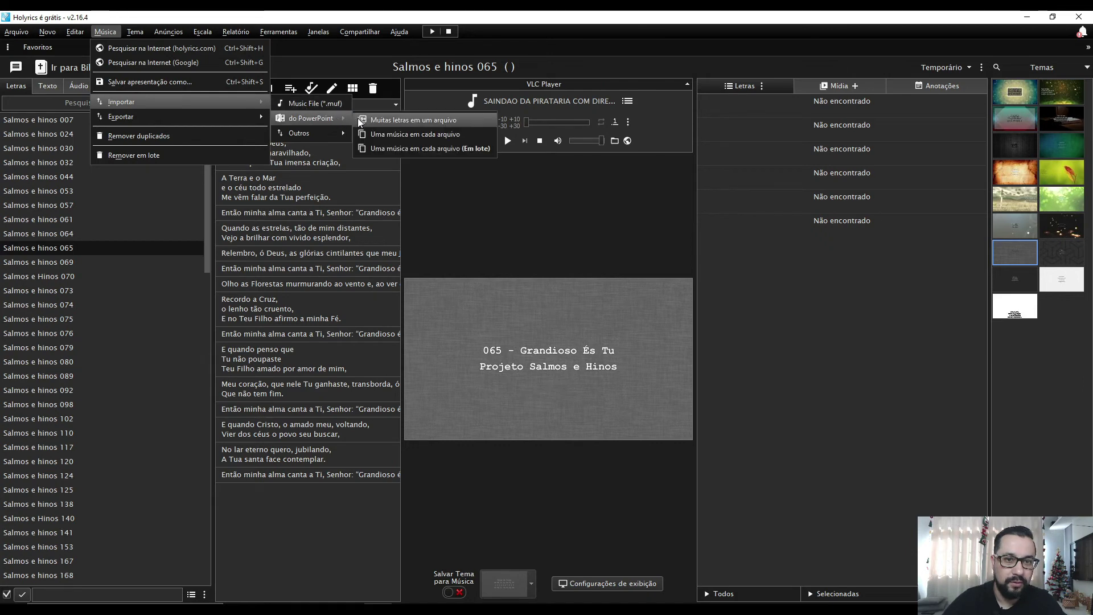
pyautogui.click(436, 134)
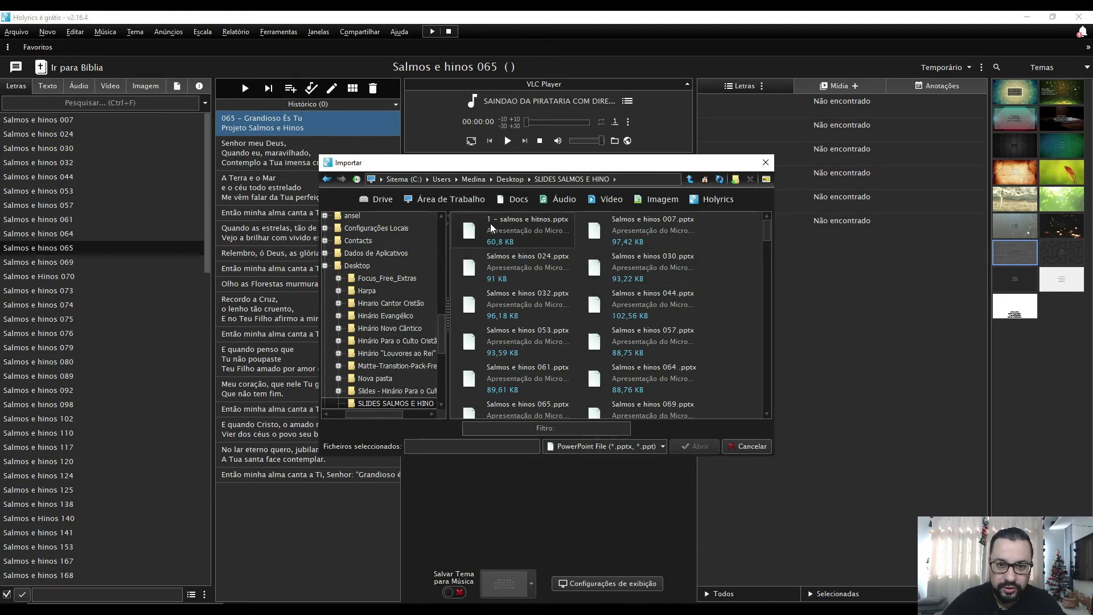
pyautogui.click(523, 229)
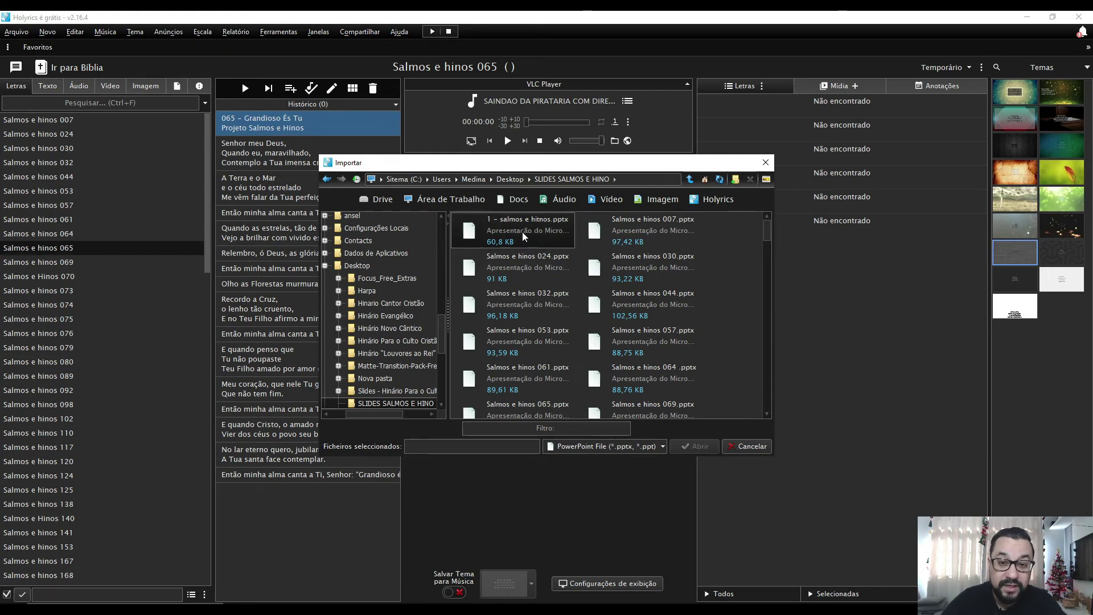
pyautogui.click(700, 446)
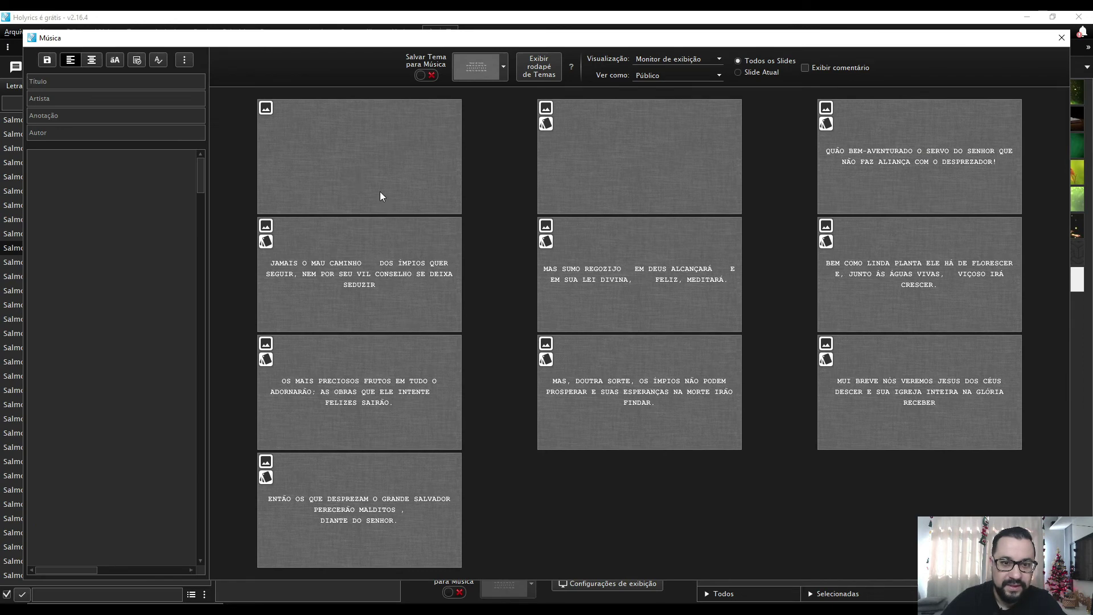
pyautogui.click(44, 64)
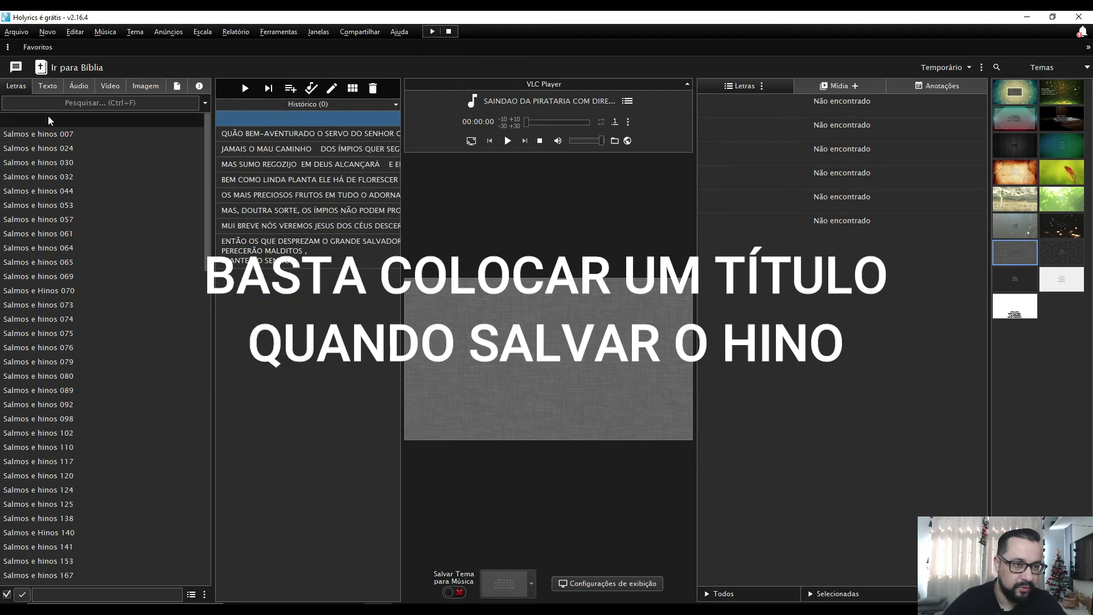
# Preview several lyric slides of the newly imported untitled hymn, ending on its first verse.
pyautogui.click(278, 137)
pyautogui.click(279, 164)
pyautogui.click(285, 179)
pyautogui.click(288, 134)
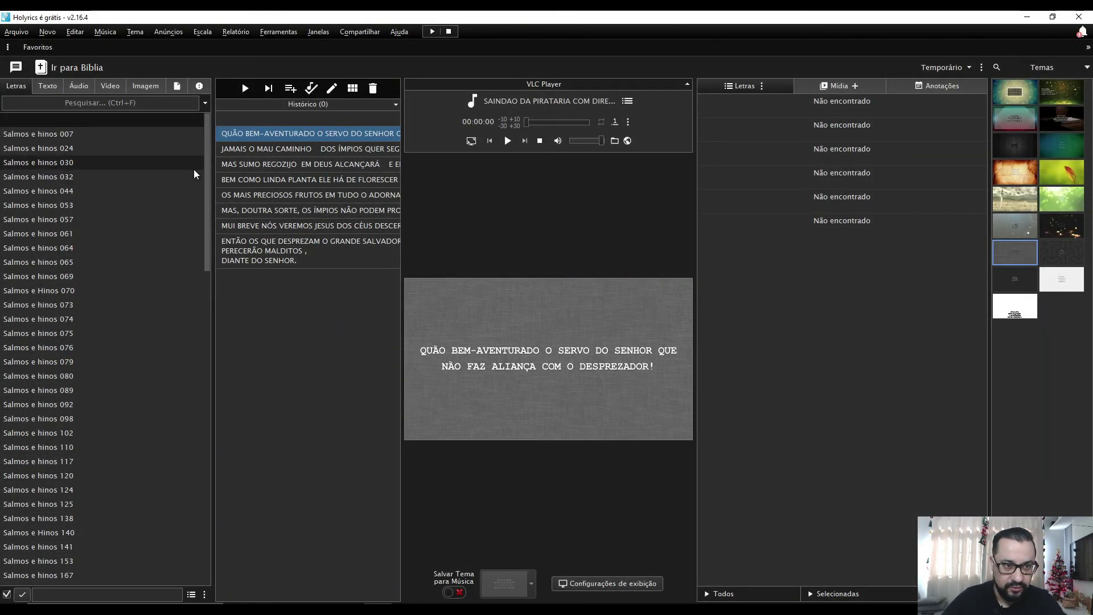
# Compare the slides of Salmos e hinos 032 and 075 with the imported untitled hymn, ending on the untitled one.
pyautogui.click(50, 177)
pyautogui.click(244, 148)
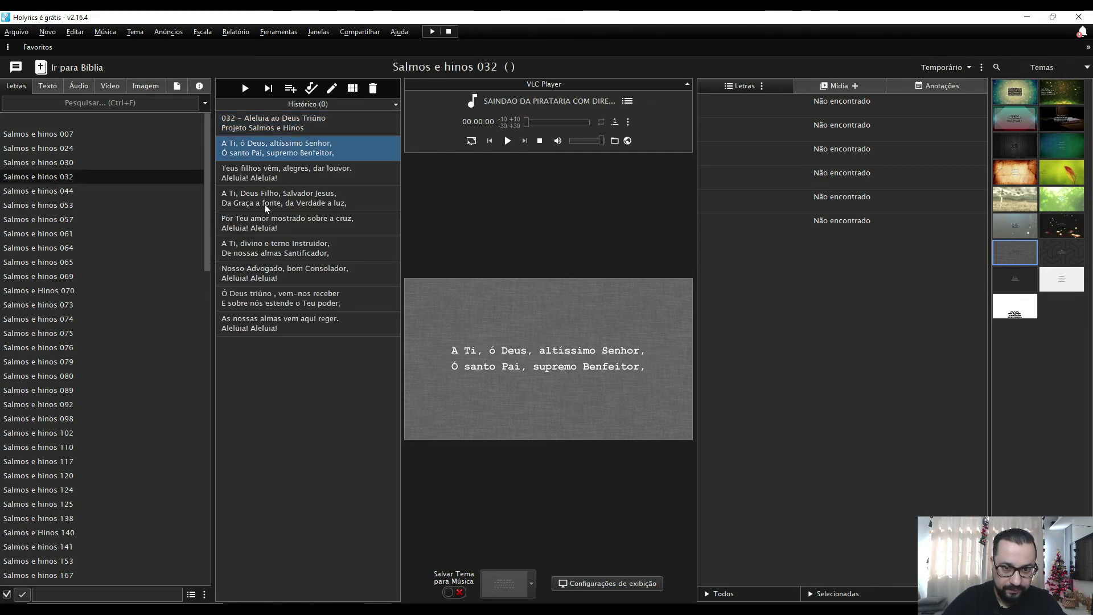
pyautogui.click(264, 200)
pyautogui.click(261, 227)
pyautogui.click(78, 332)
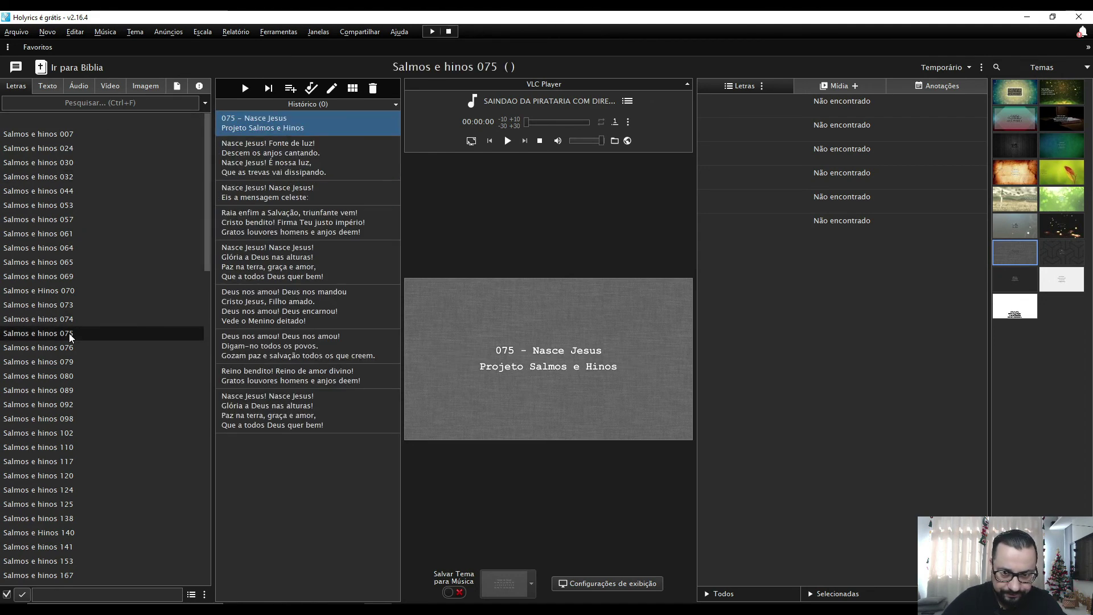
pyautogui.click(48, 122)
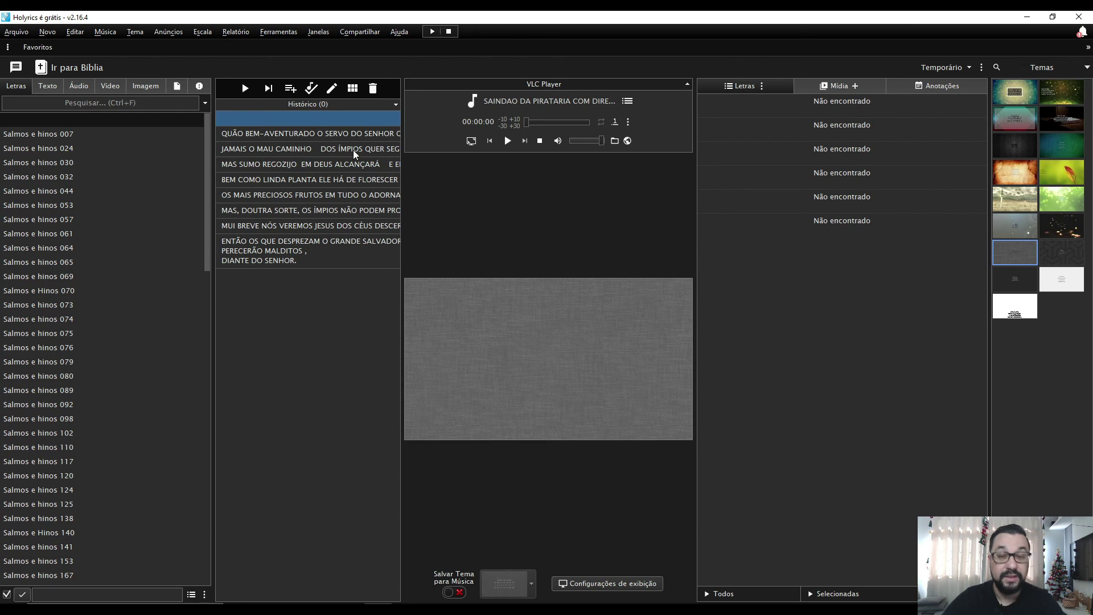